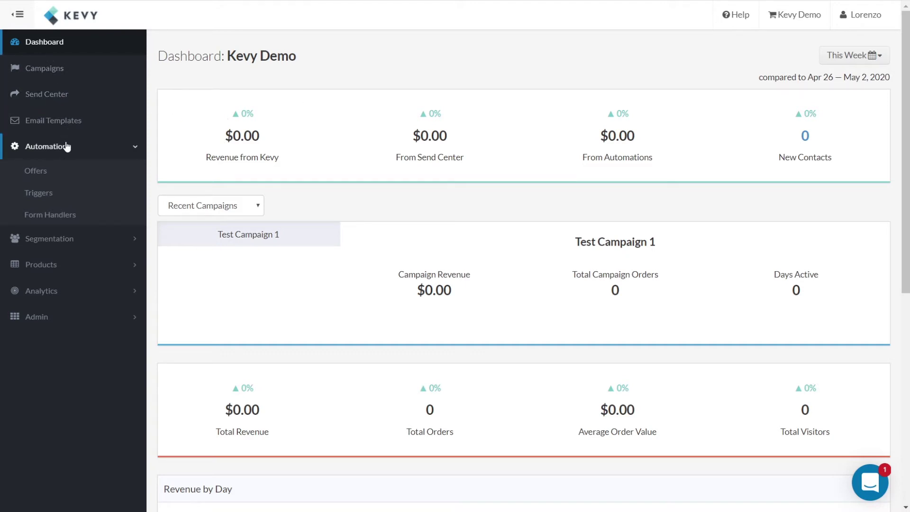
Open the automation triggers list and start creating a new workflow
left_click(95, 148)
left_click(102, 148)
left_click(40, 195)
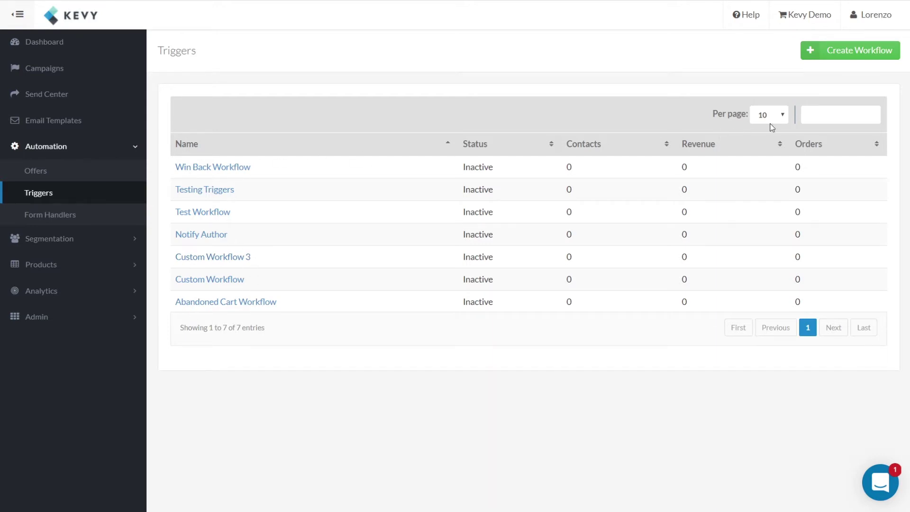
left_click(843, 54)
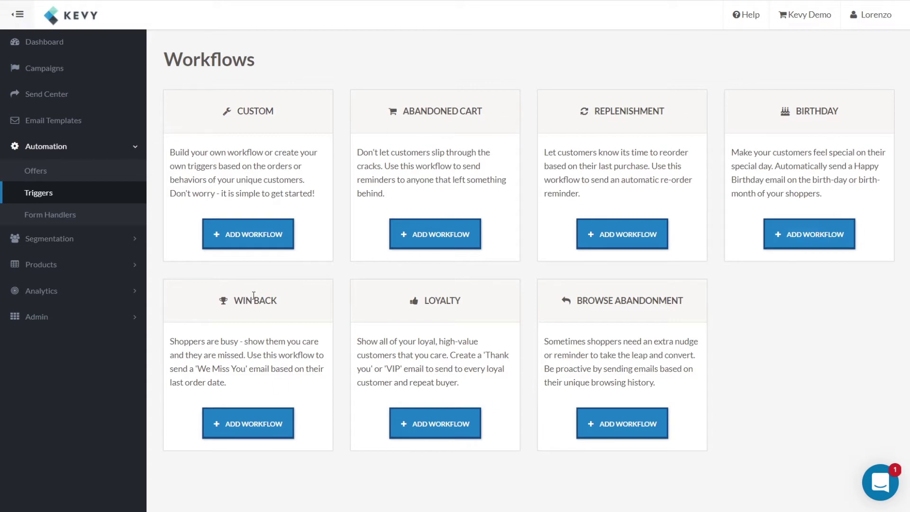
Add a custom workflow named "Custom Workflow 4" associated with Test Campaign 1 and save it
left_click(242, 237)
left_click(364, 214)
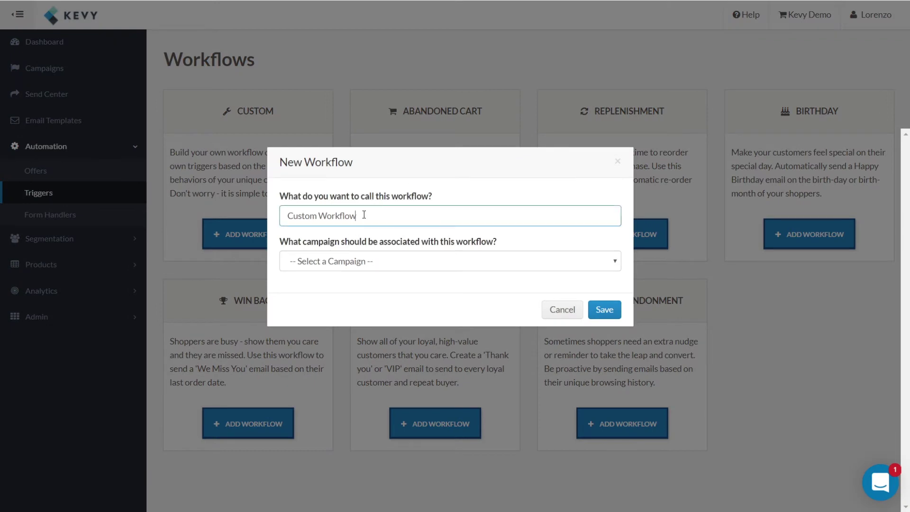
type("4")
left_click(391, 257)
left_click(360, 299)
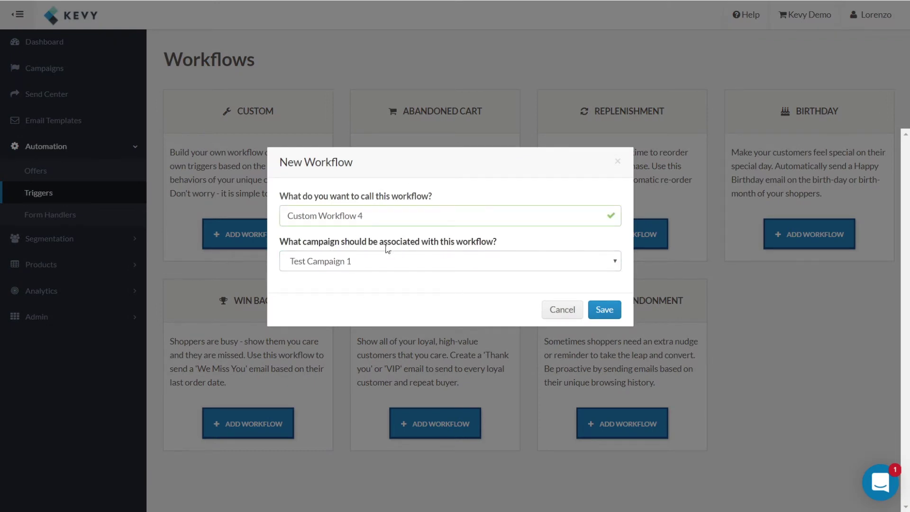
left_click(604, 309)
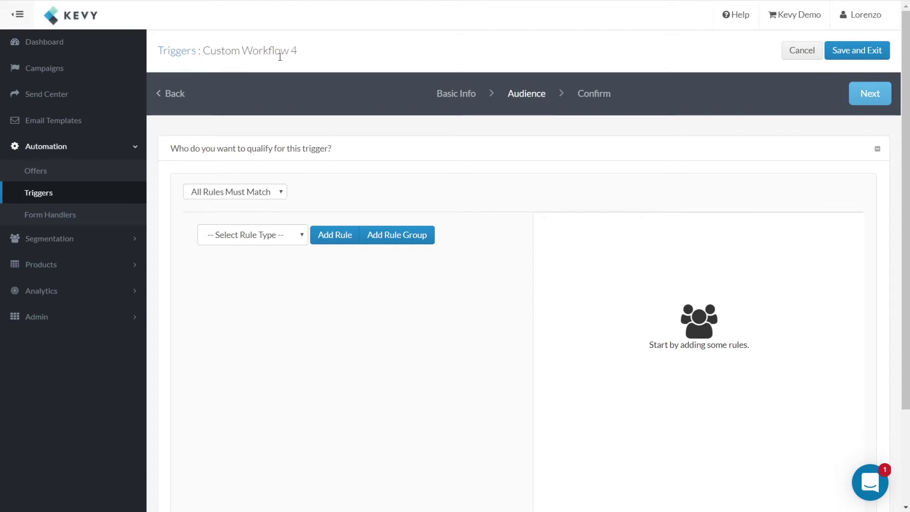
Add a Shopping Cart audience rule for contacts whose cart was abandoned greater than 30 minutes ago
scroll(315, 266, "down", 2)
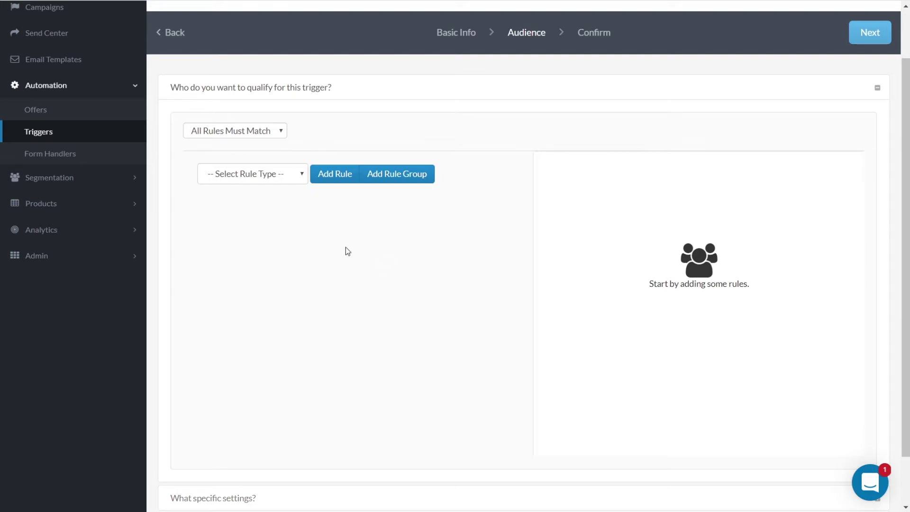
left_click(284, 175)
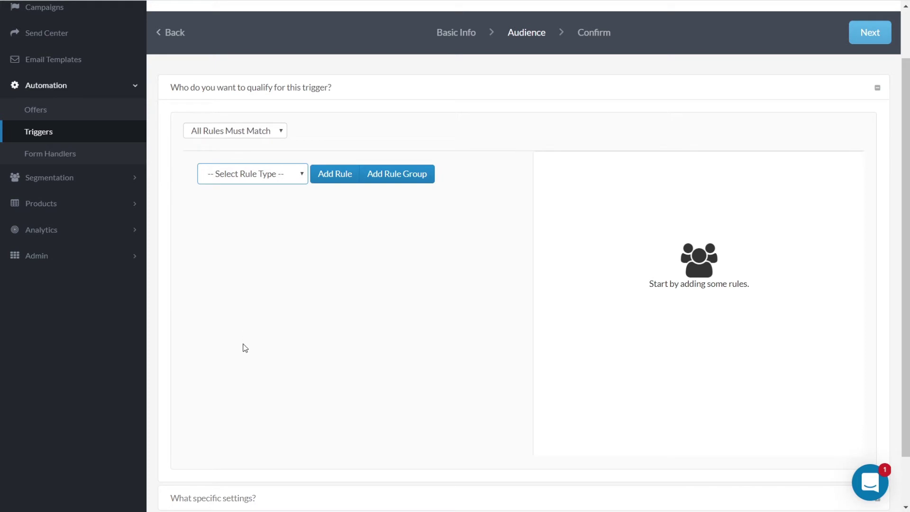
key("s")
left_click(340, 179)
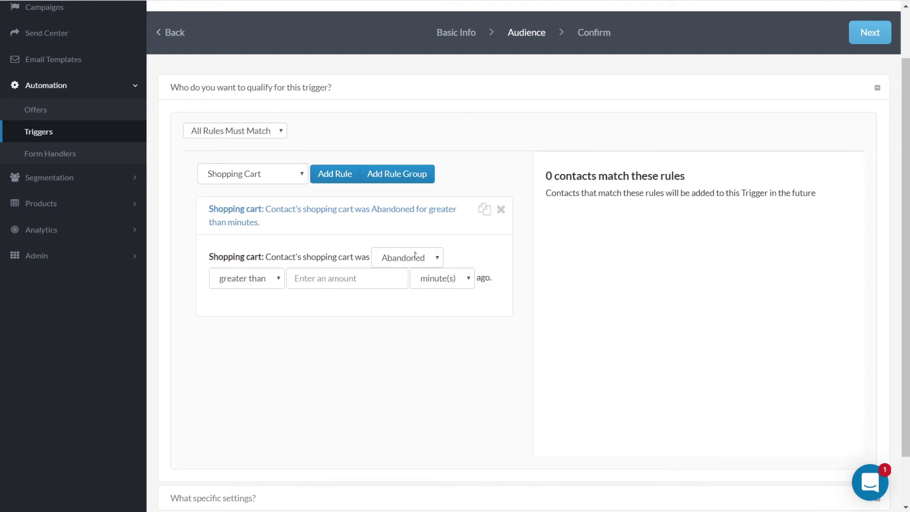
left_click(336, 284)
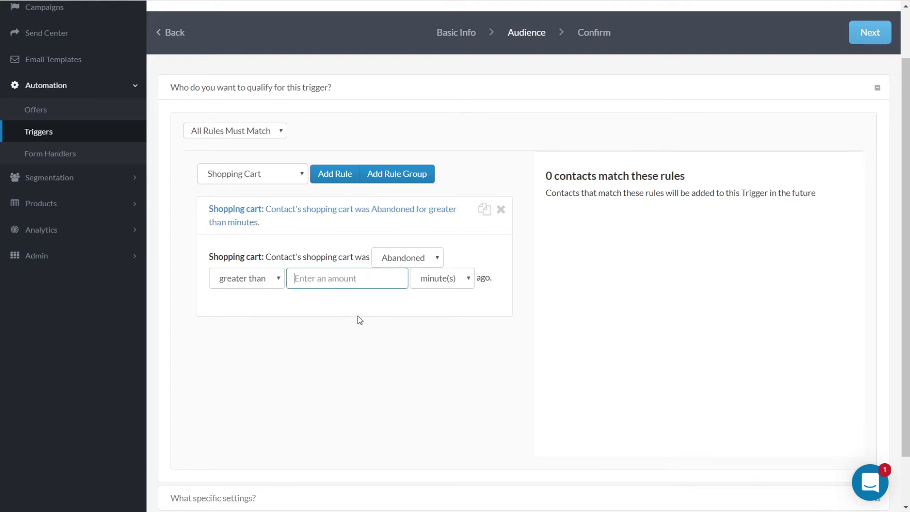
type("30")
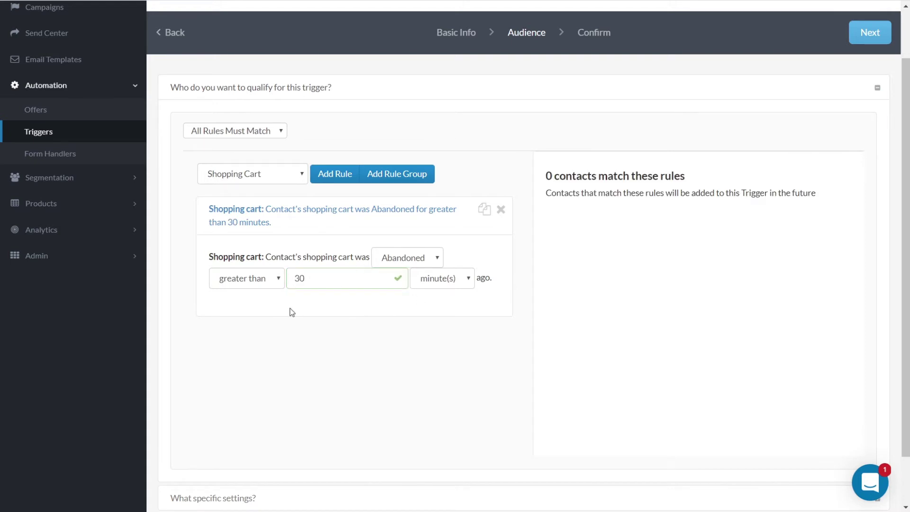
left_click(274, 280)
left_click(399, 278)
left_click(425, 292)
scroll(609, 258, "down", 2)
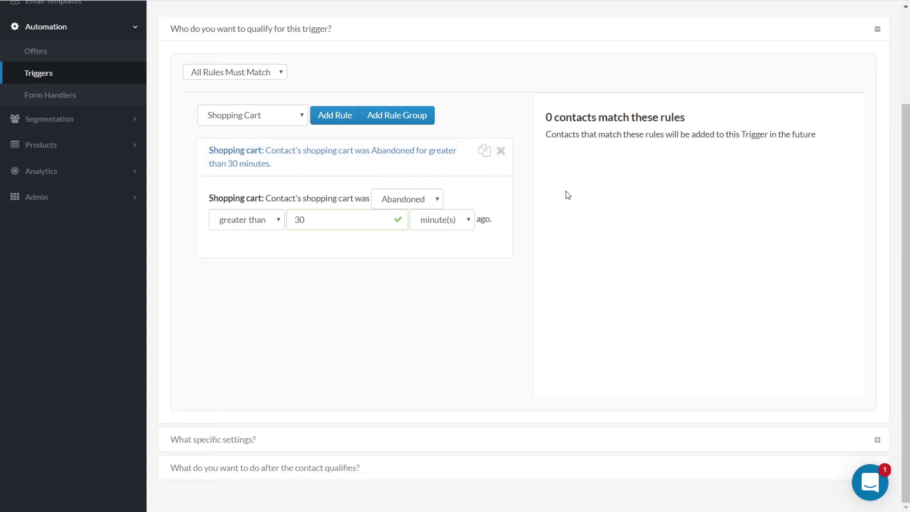
left_click(284, 114)
key("Up")
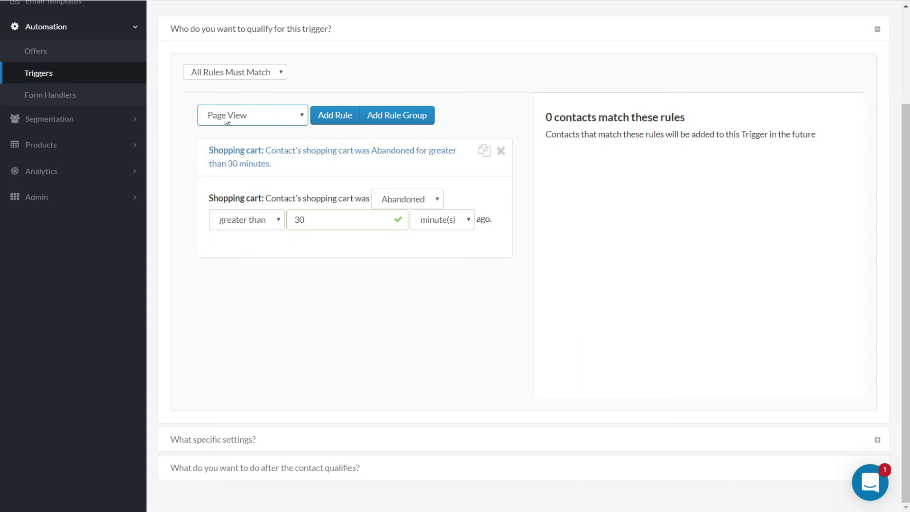
left_click(337, 121)
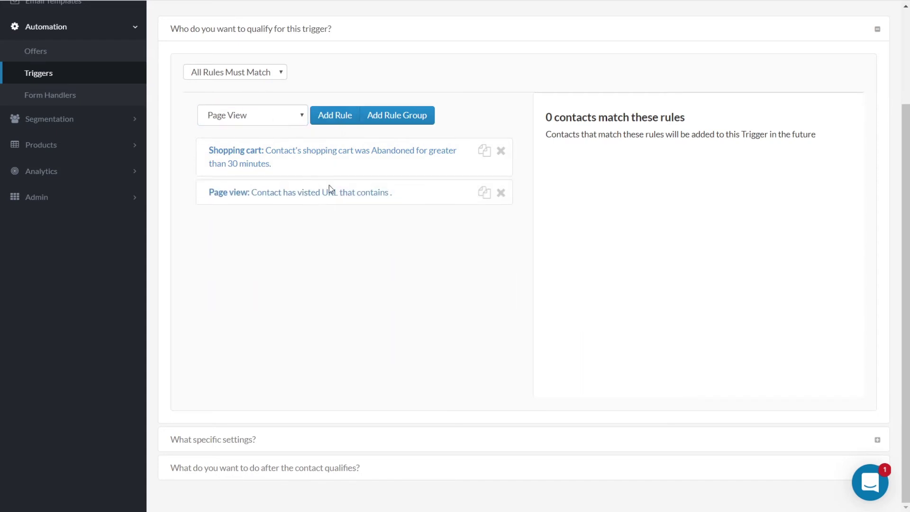
left_click(325, 201)
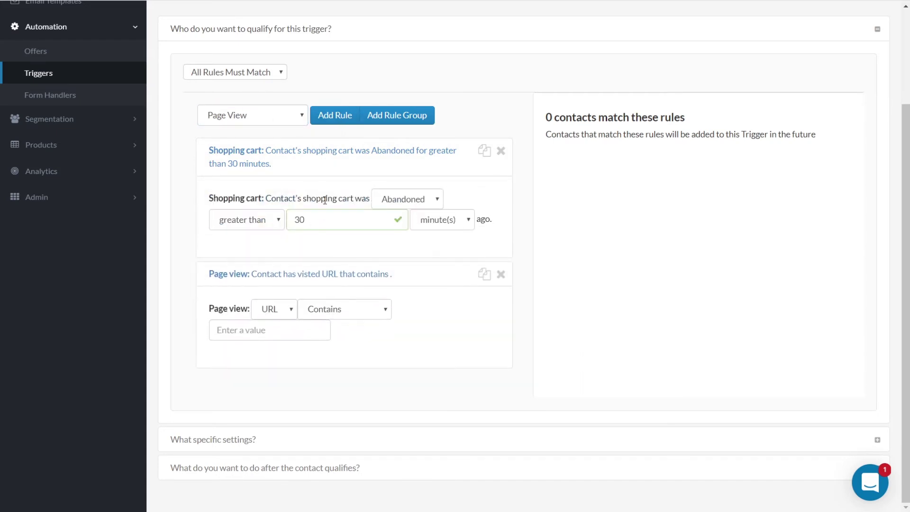
left_click(247, 329)
type("https://kevy.co/pricing/")
left_click(433, 390)
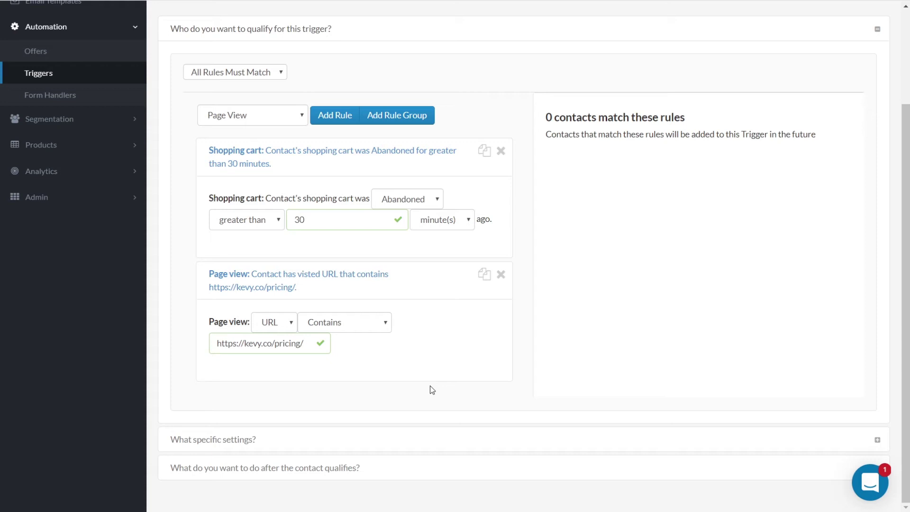
Add a Product Category rule for contacts who viewed categories named "polarized" greater than or equal to 3 times
left_click(272, 115)
key("Down")
left_click(346, 119)
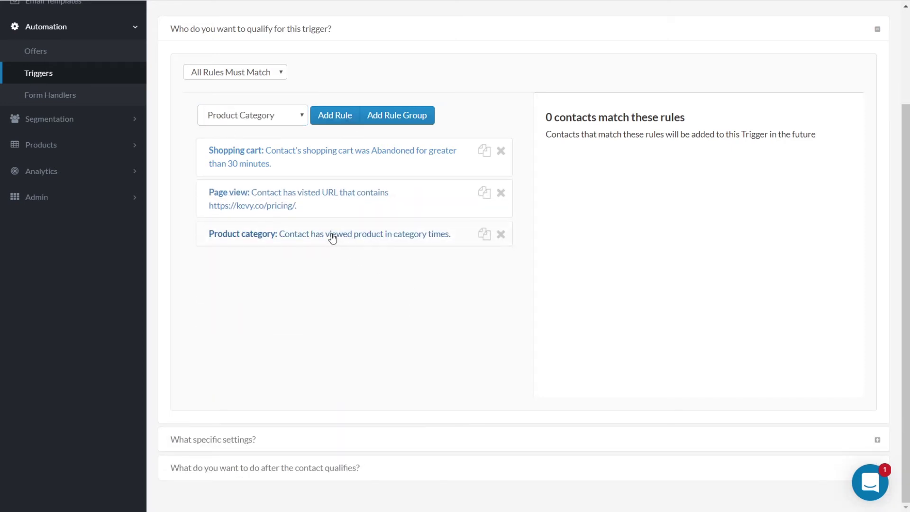
left_click(333, 237)
scroll(332, 298, "down", 3)
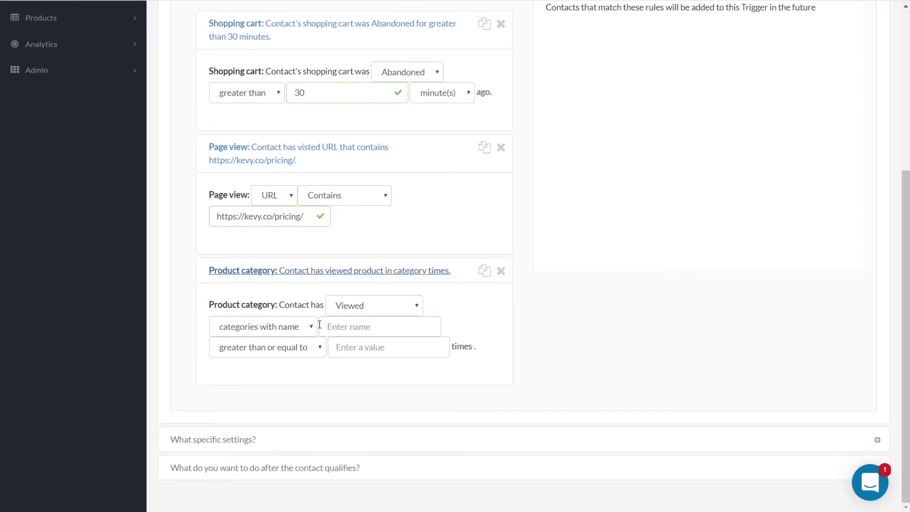
left_click(331, 325)
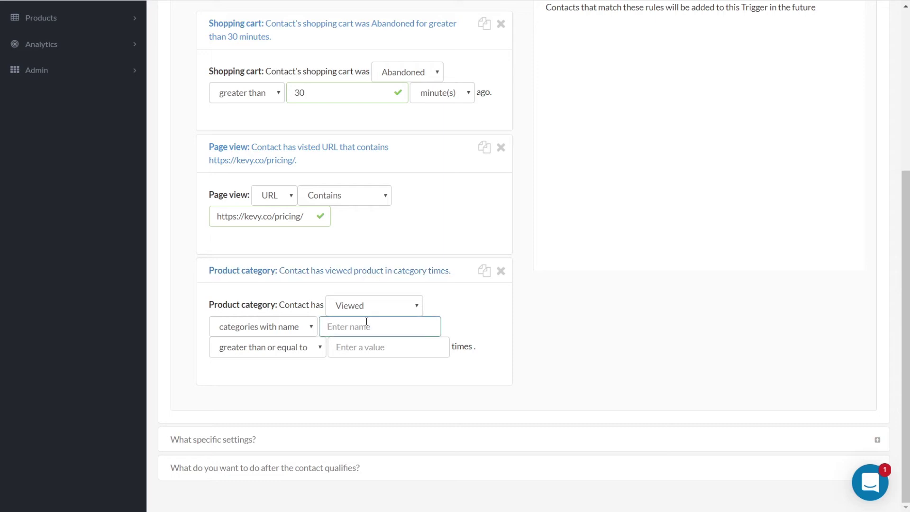
type("polarized")
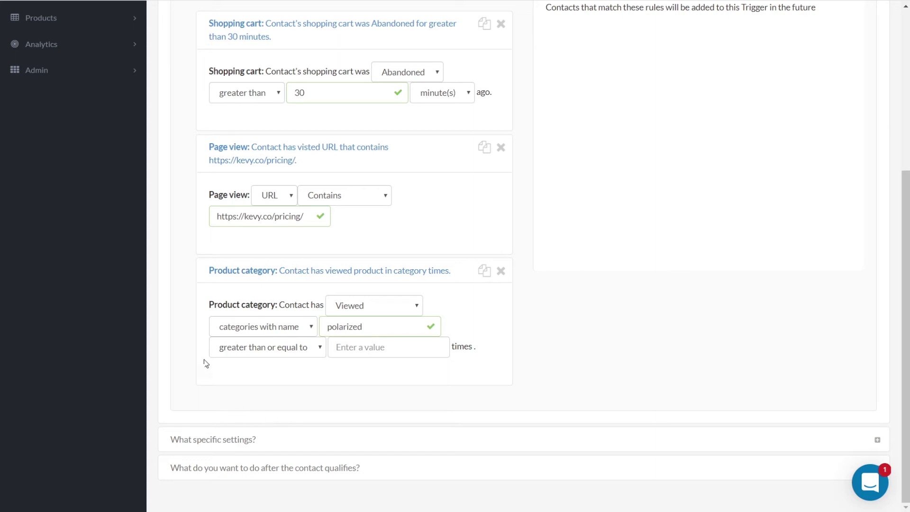
left_click(389, 354)
type("3")
scroll(669, 398, "up", 3)
left_click(290, 114)
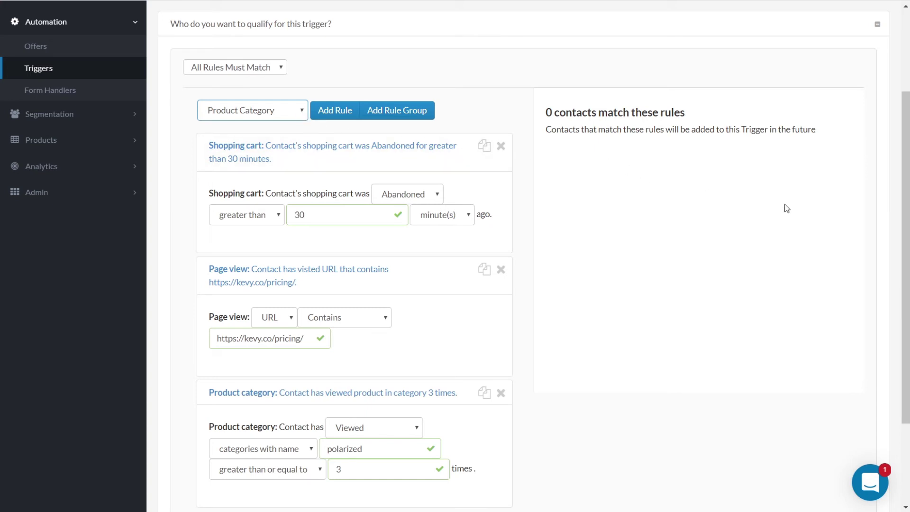
Enable smart sending in the trigger's specific settings
scroll(666, 207, "down", 3)
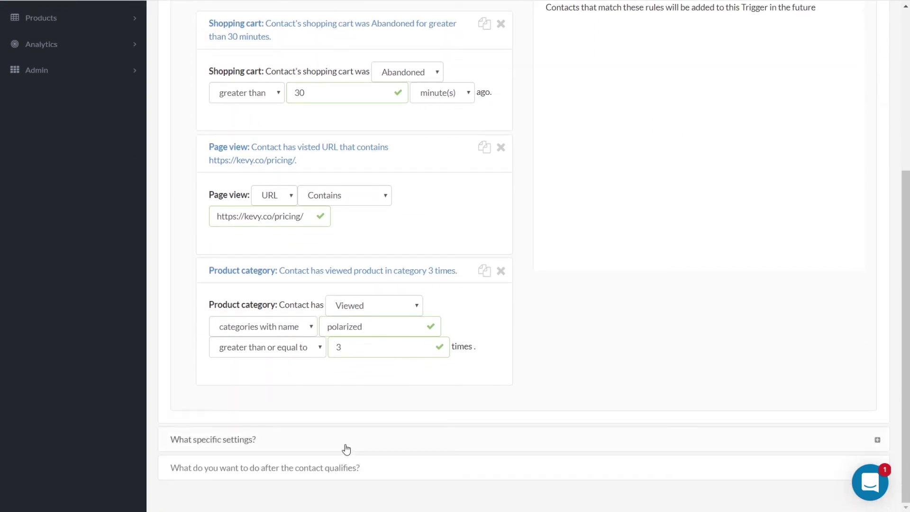
left_click(285, 446)
scroll(285, 446, "down", 3)
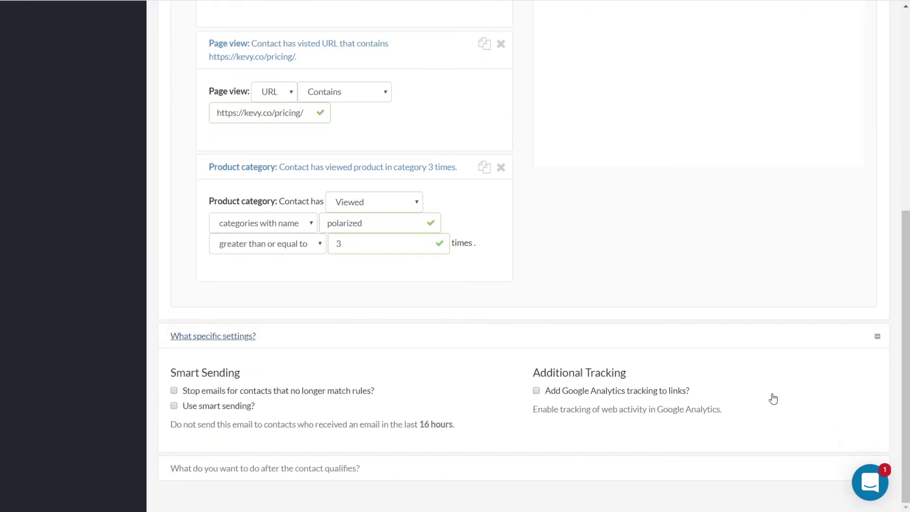
left_click(173, 406)
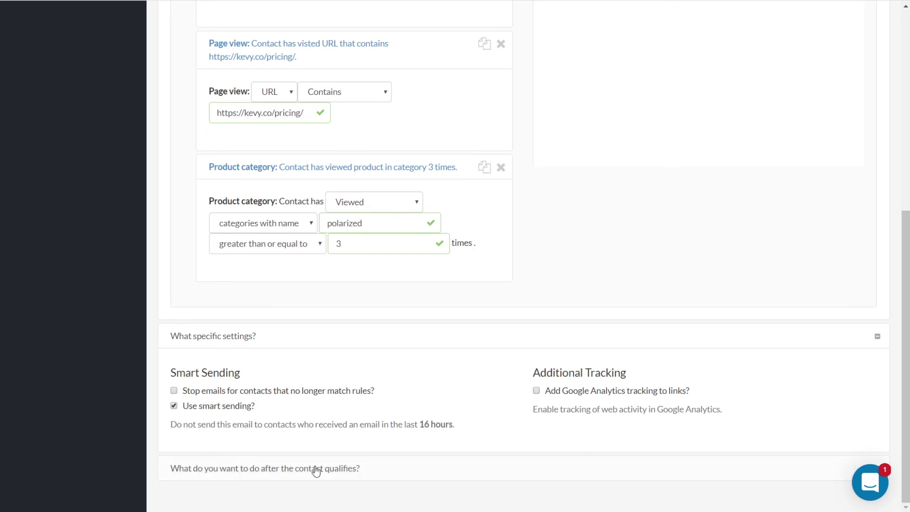
Add a Send Email action for after the contact qualifies
left_click(421, 472)
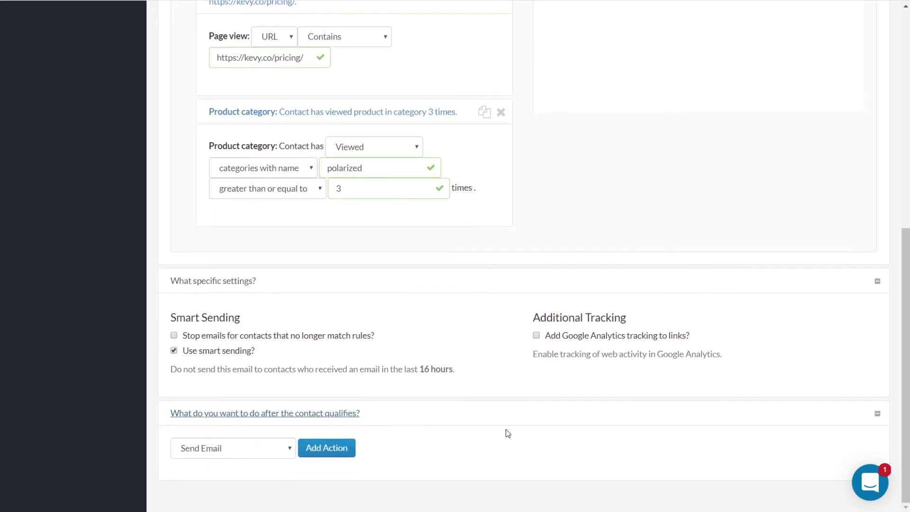
left_click(259, 449)
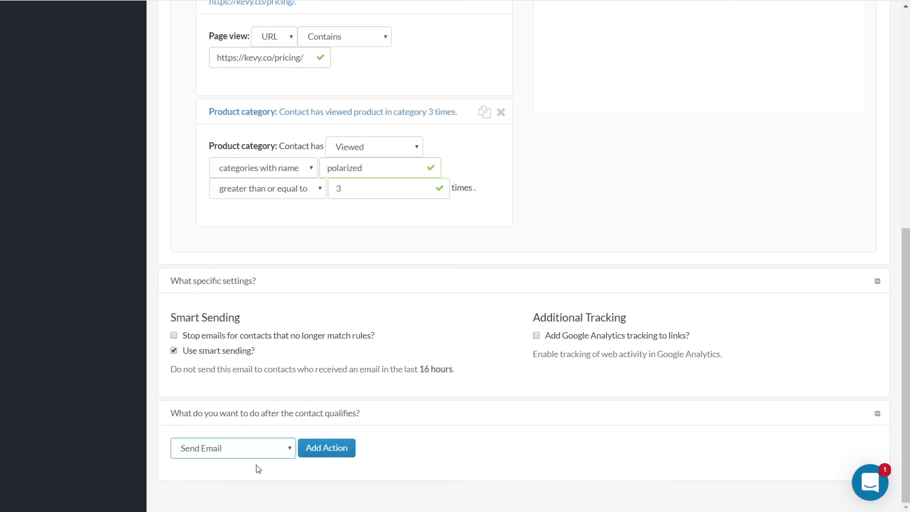
left_click(340, 452)
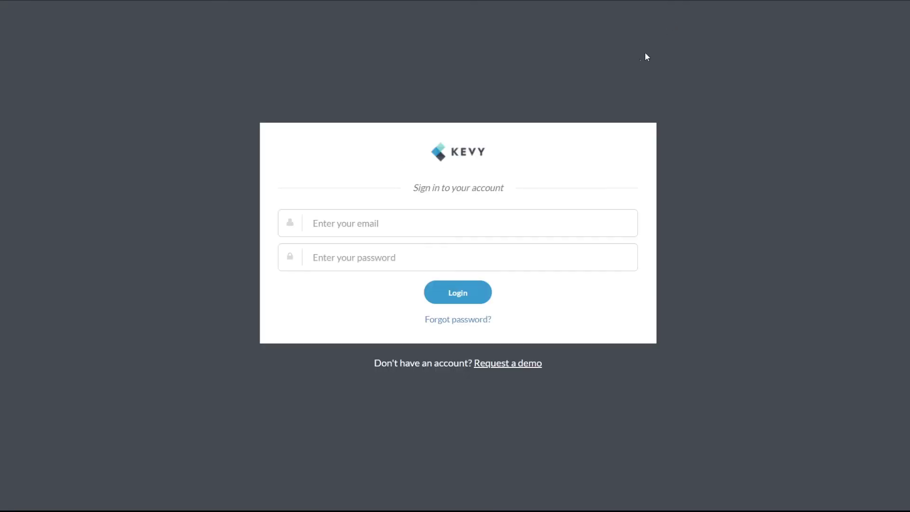
Follow the demo request link on the sign-in page and browse the posts on the Kevy blog
left_click(500, 373)
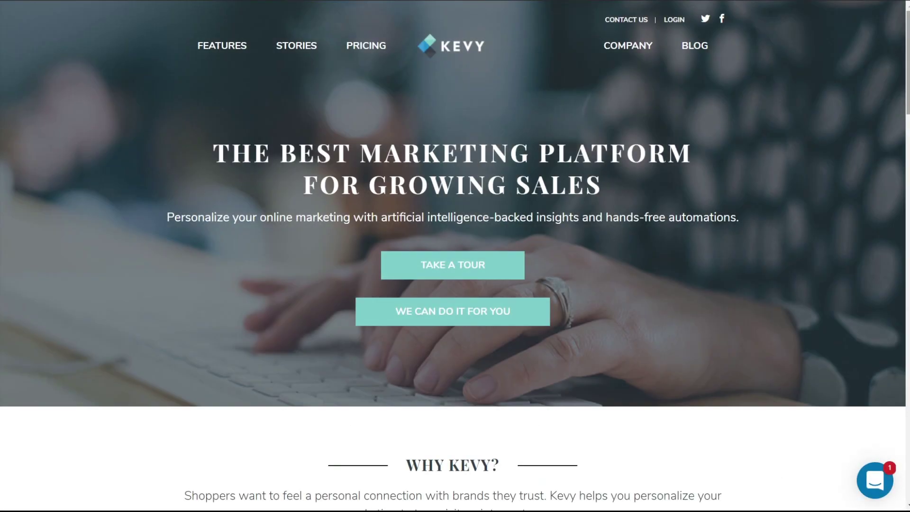
scroll(455, 256, "down", 13)
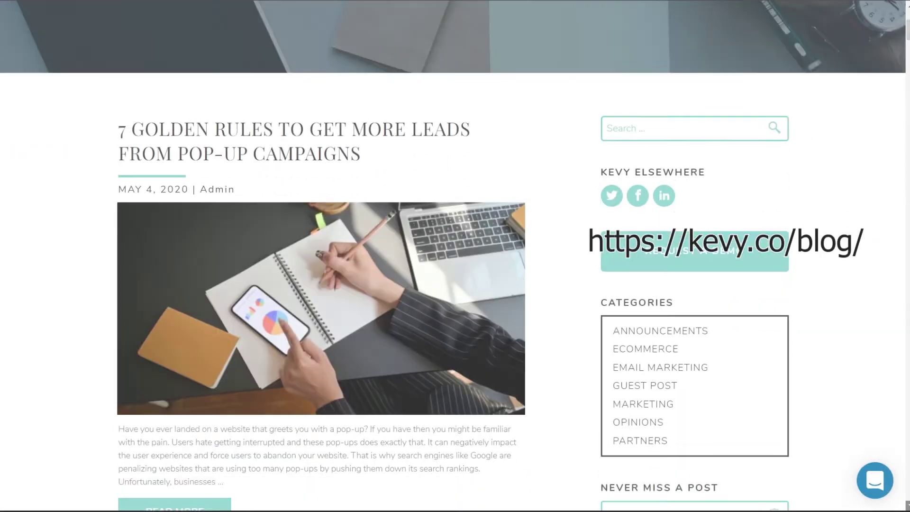
scroll(321, 256, "down", 14)
scroll(321, 256, "down", 20)
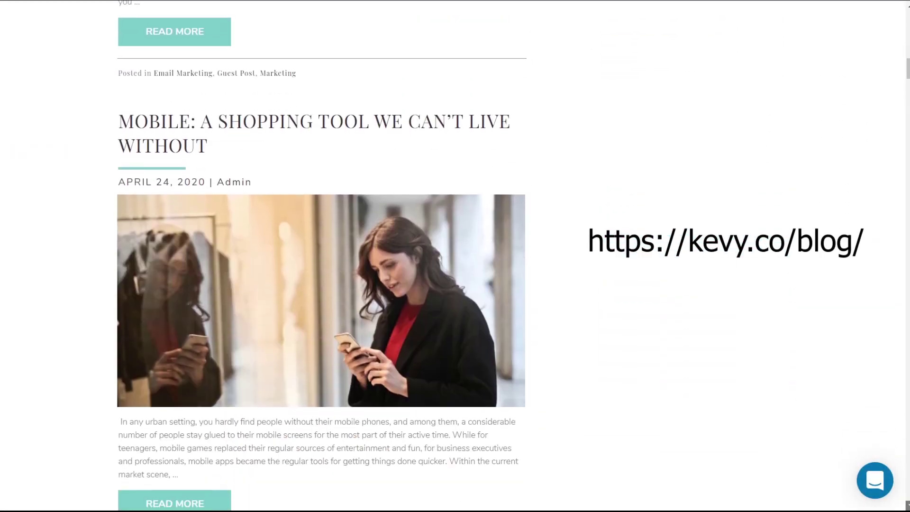
scroll(321, 256, "down", 5)
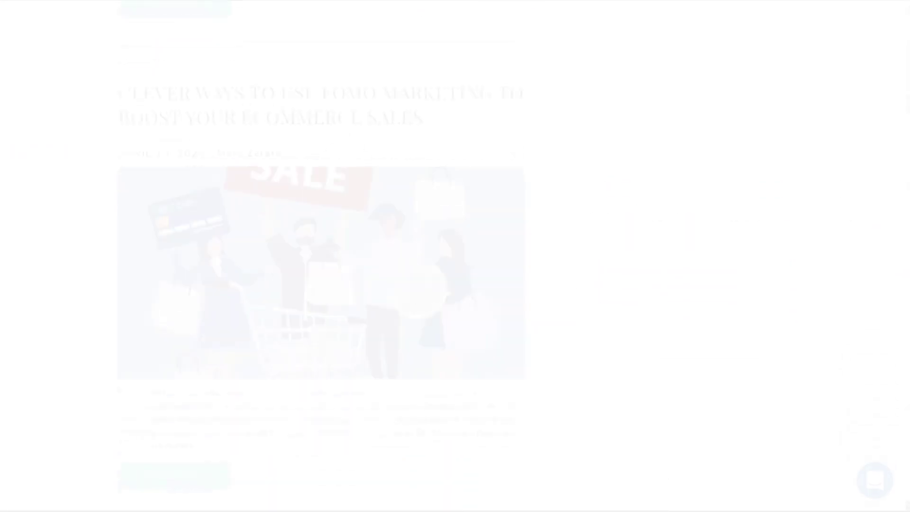